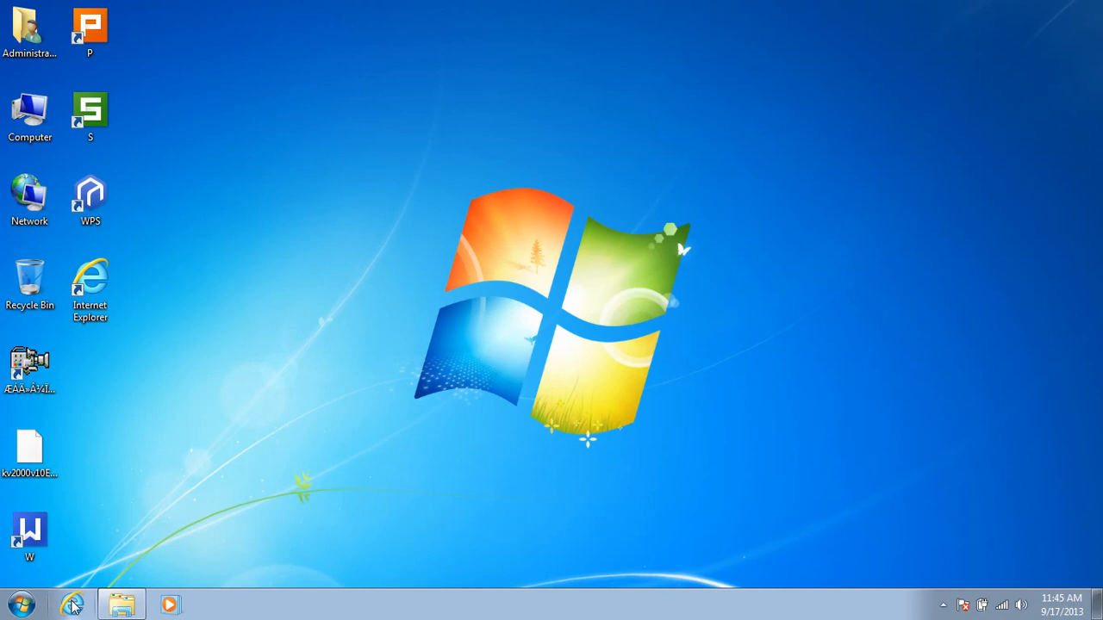
# Step: Open the router's administration page at 192.168.16.1 in Internet Explorer and log in with the user name Default
pyautogui.click(73, 606)
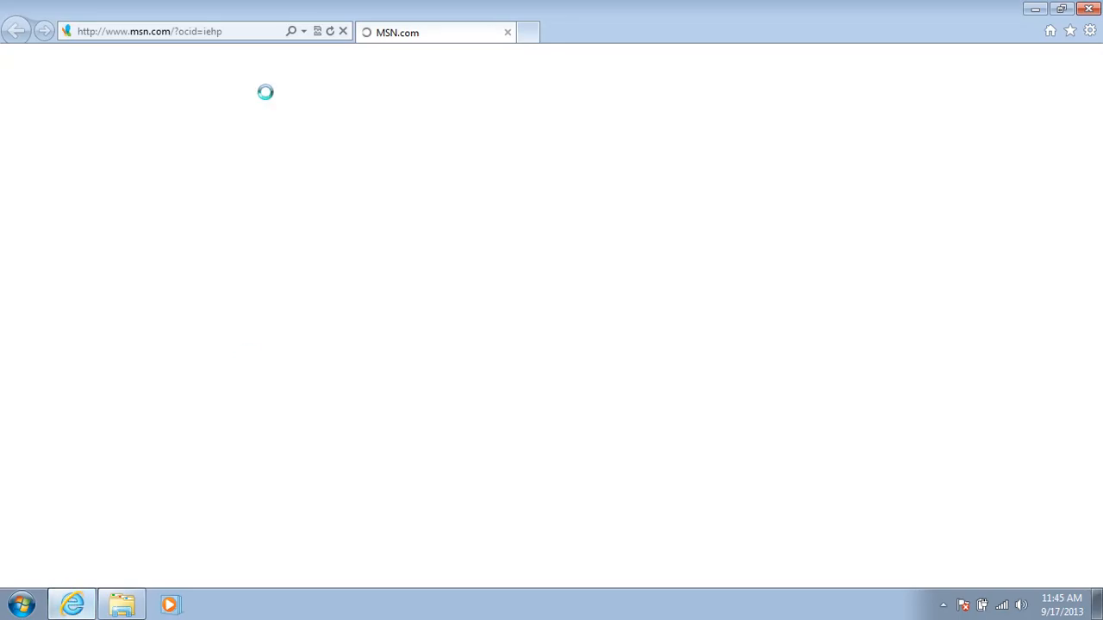
pyautogui.click(240, 35)
pyautogui.write('192.168')
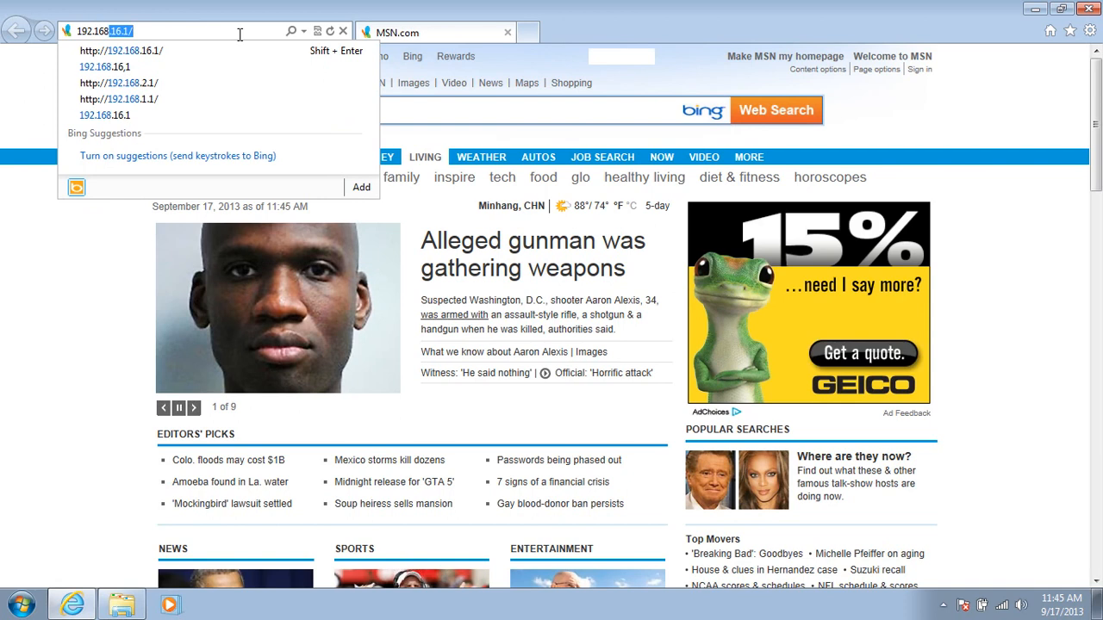
pyautogui.press('Return')
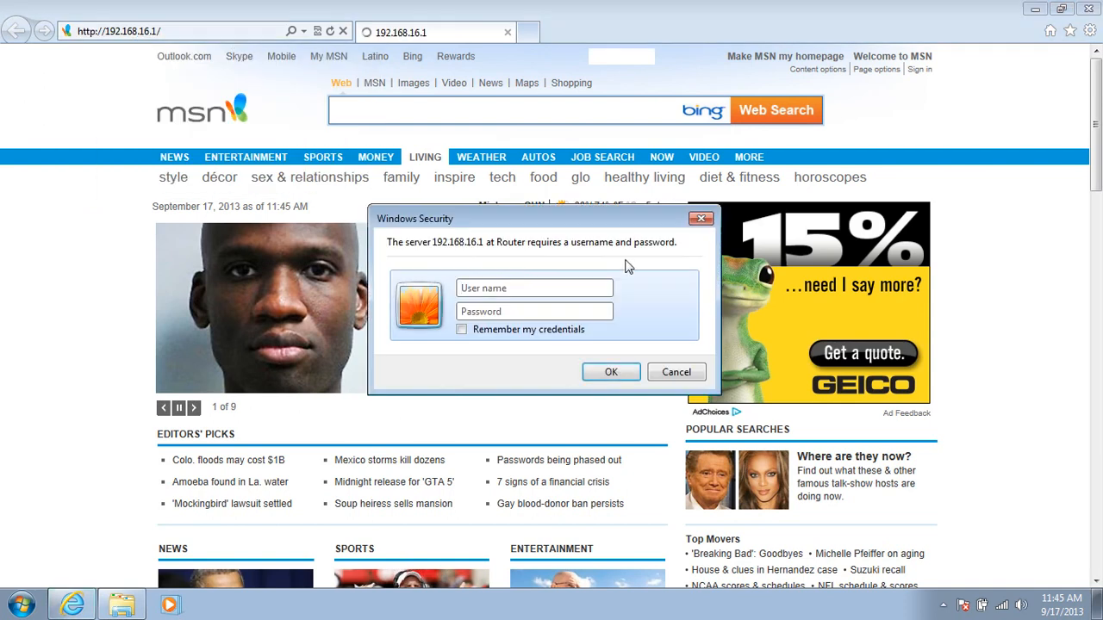
pyautogui.write('Defa')
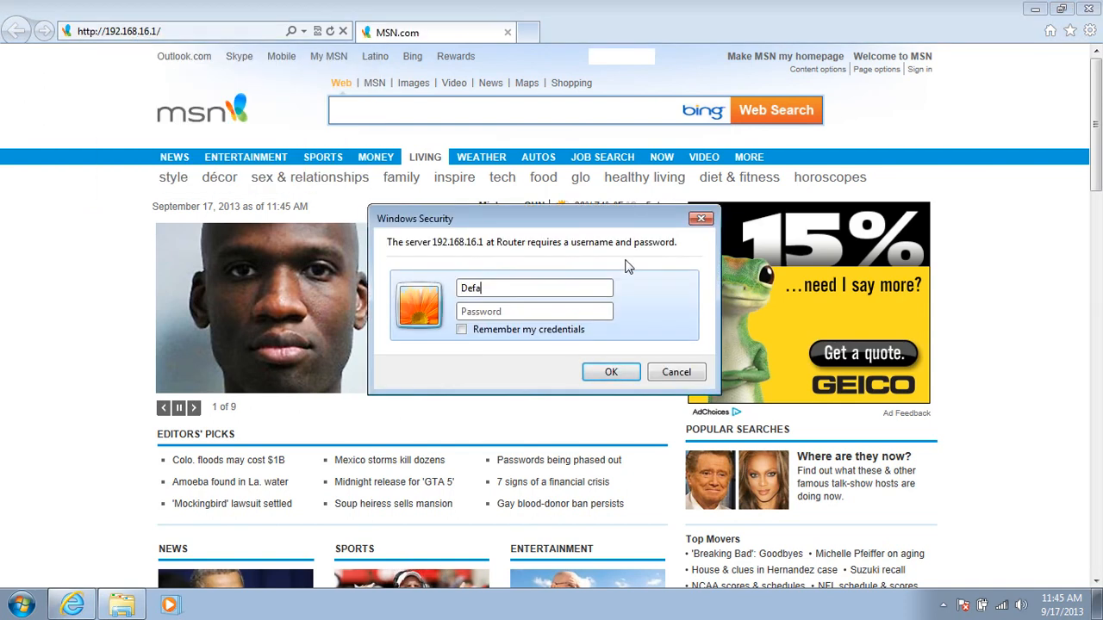
pyautogui.write('ult')
pyautogui.press('Return')
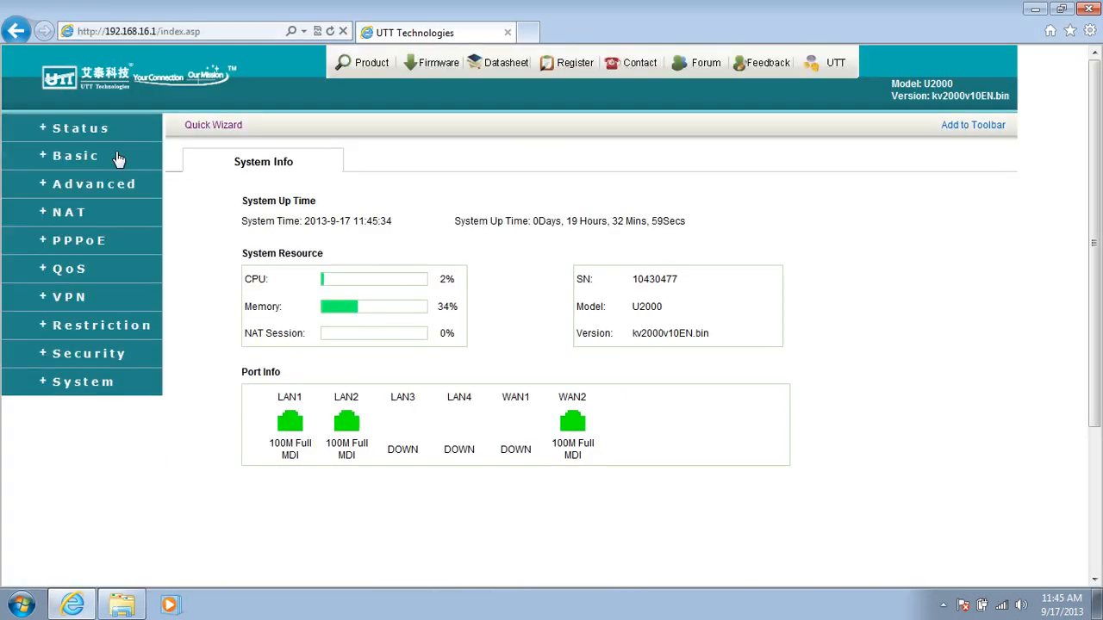
# Step: Open pool1 from the DHCP server's address pool list under the advanced settings and save its configuration
pyautogui.click(112, 184)
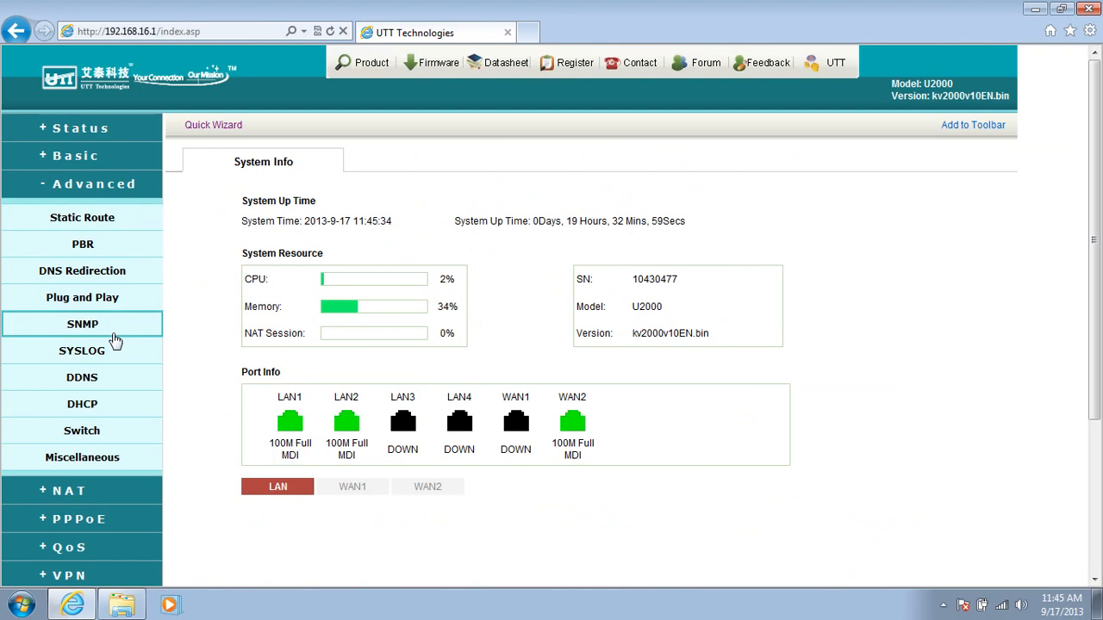
pyautogui.click(94, 405)
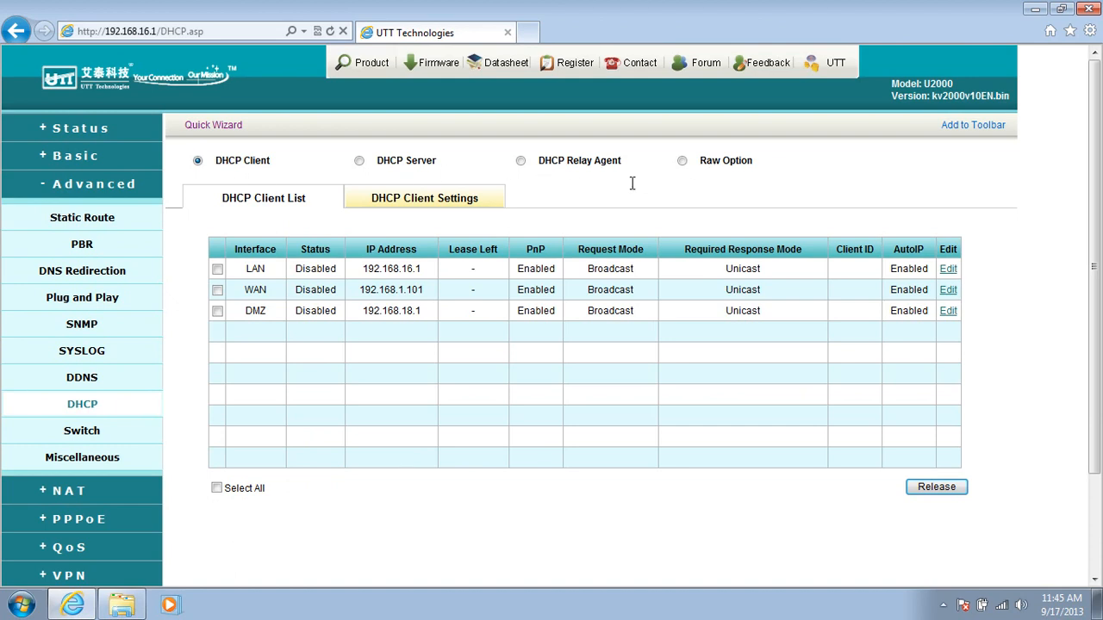
pyautogui.click(359, 160)
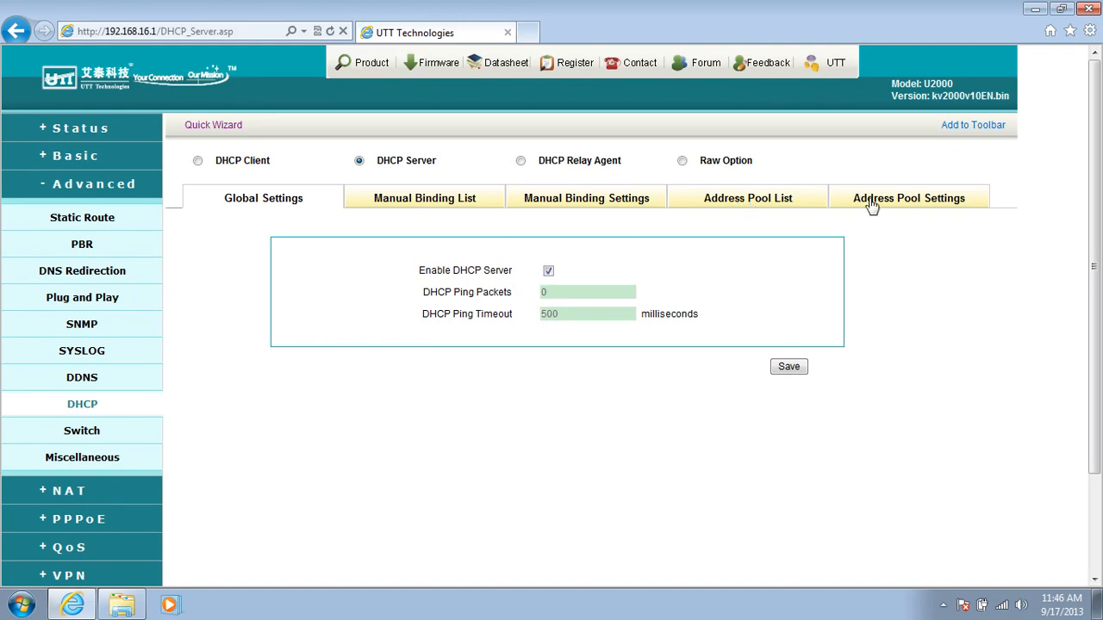
pyautogui.click(758, 209)
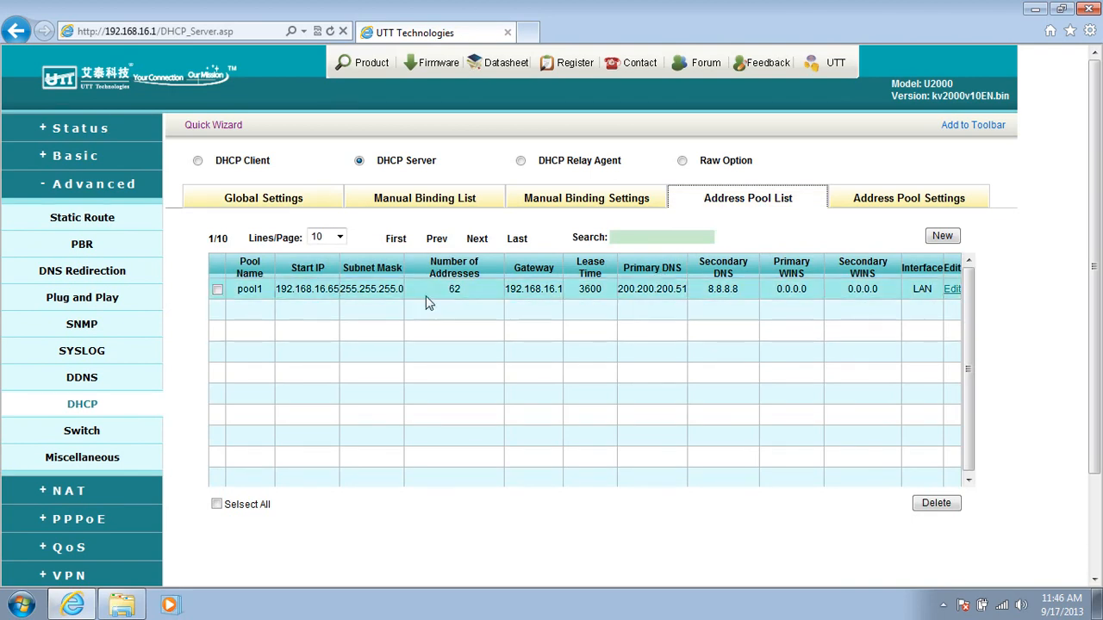
pyautogui.click(953, 292)
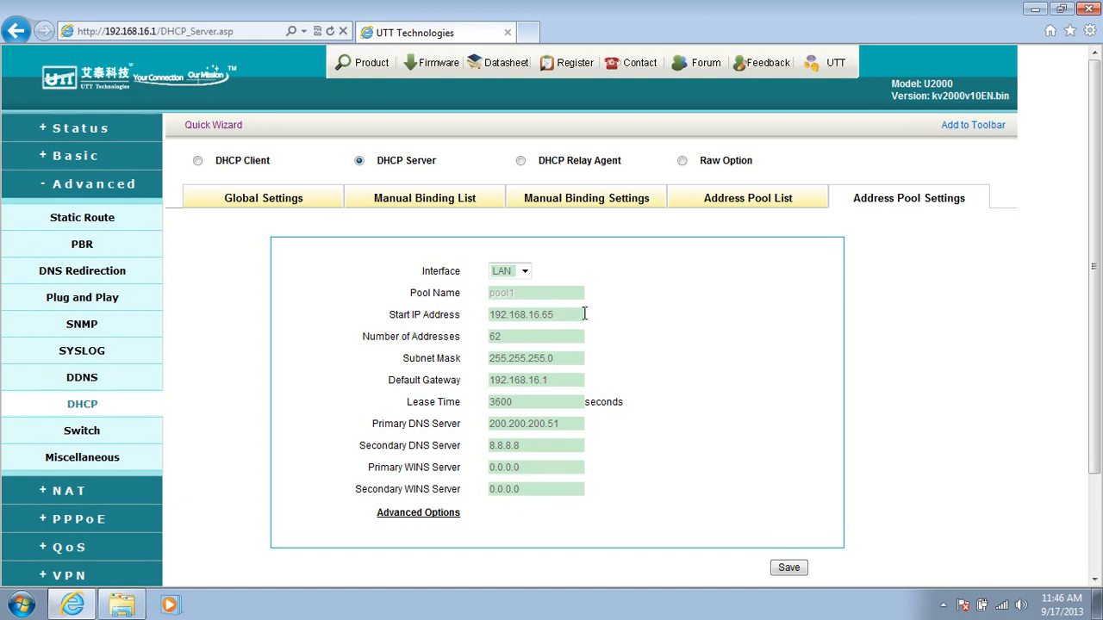
pyautogui.click(510, 344)
pyautogui.click(790, 569)
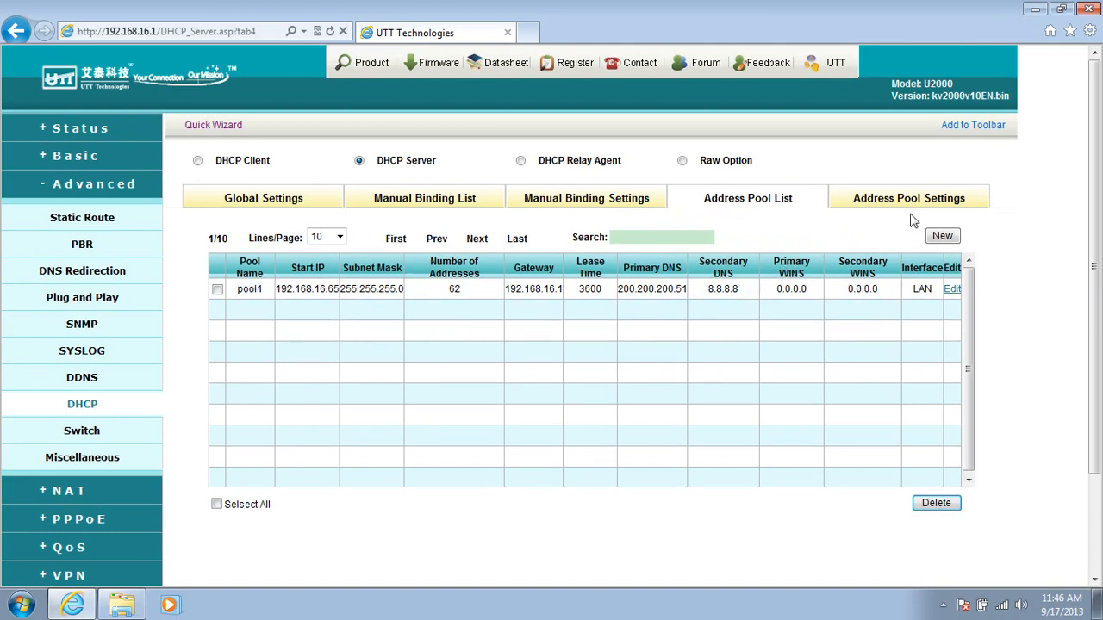
# Step: Begin a new LAN address pool named Sales with start IP 192.168.16.10, 50 addresses and default gateway 192.168.16.1
pyautogui.click(912, 207)
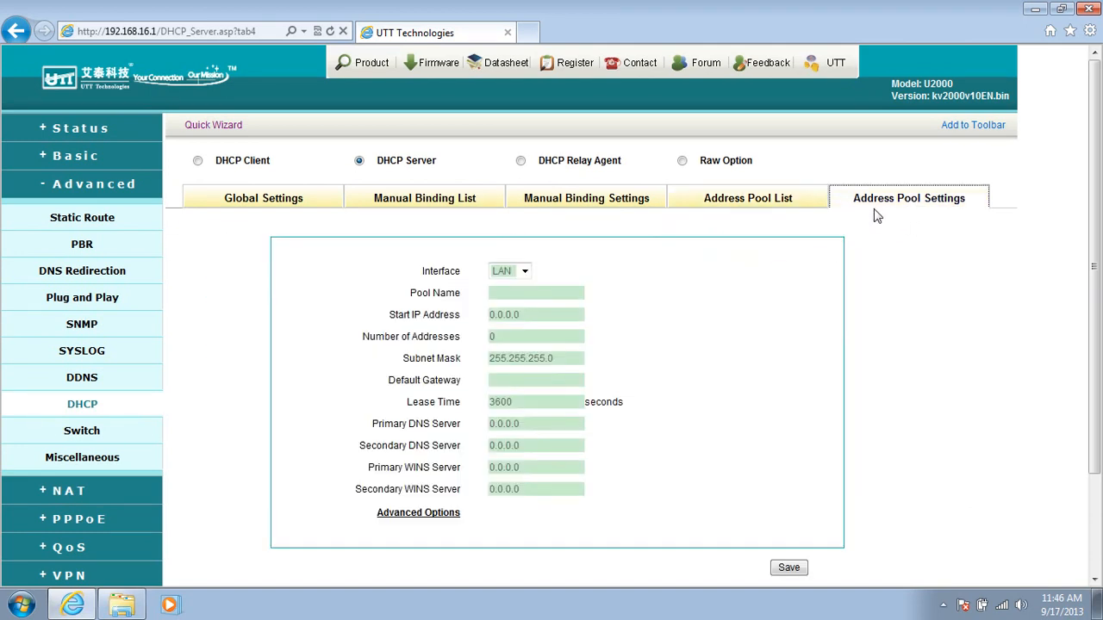
pyautogui.click(542, 296)
pyautogui.write('Sales')
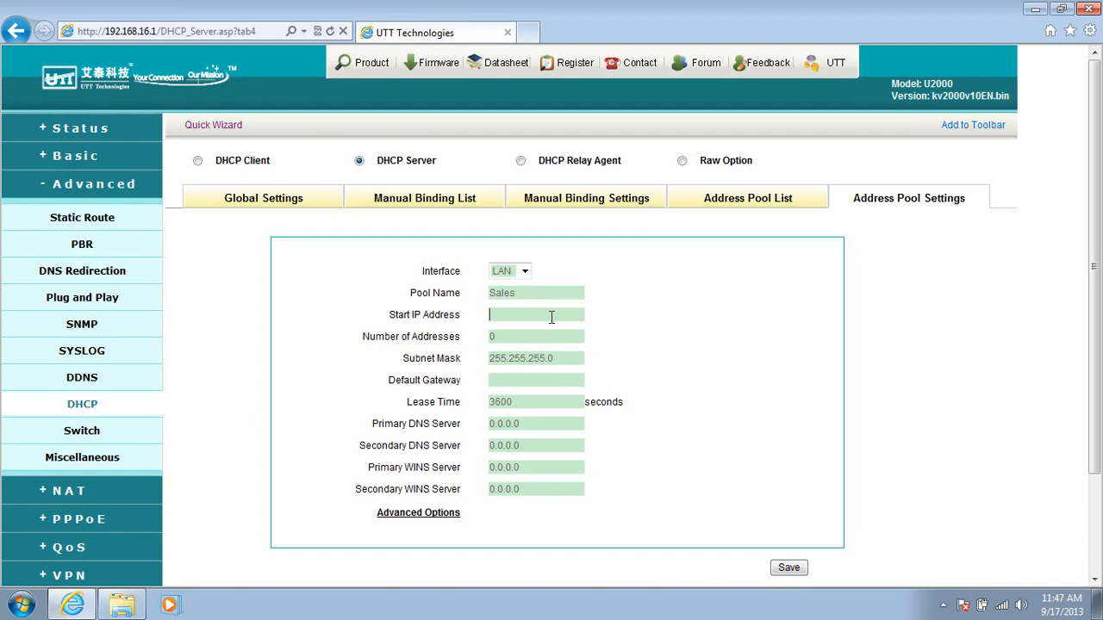
pyautogui.click(552, 317)
pyautogui.write('192.168.16.10')
pyautogui.click(517, 334)
pyautogui.write('50')
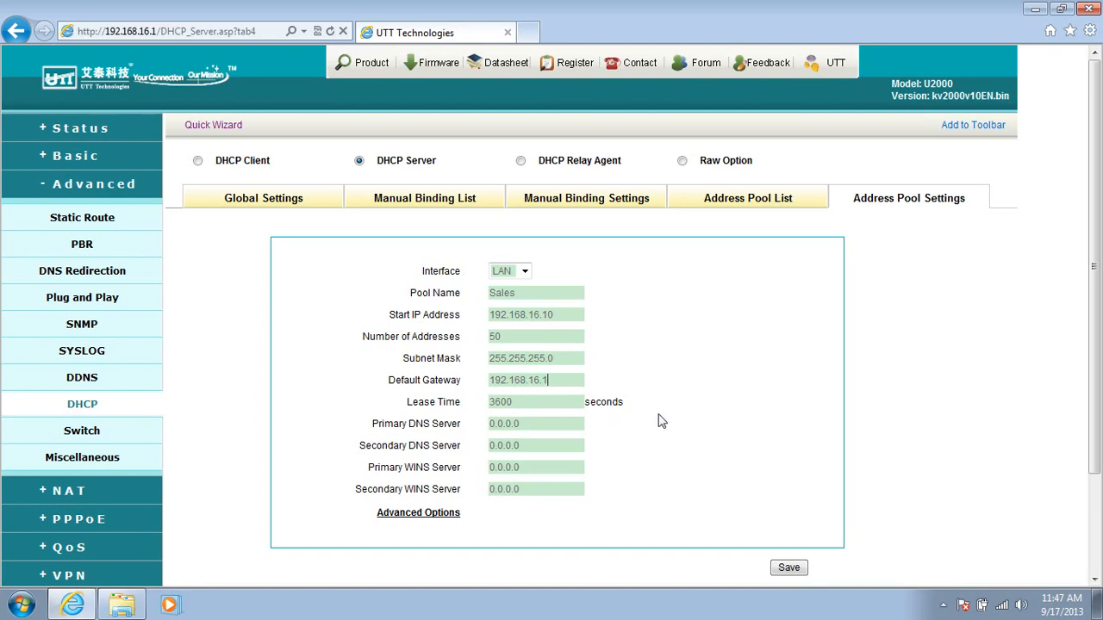
# Step: Set the Sales pool's primary DNS server to 200.200.200.51 and secondary DNS server to 8.8.8.8, and save the pool
pyautogui.moveTo(540, 424); pyautogui.dragTo(440, 423)
pyautogui.write('200.200')
pyautogui.moveTo(526, 446); pyautogui.dragTo(429, 445)
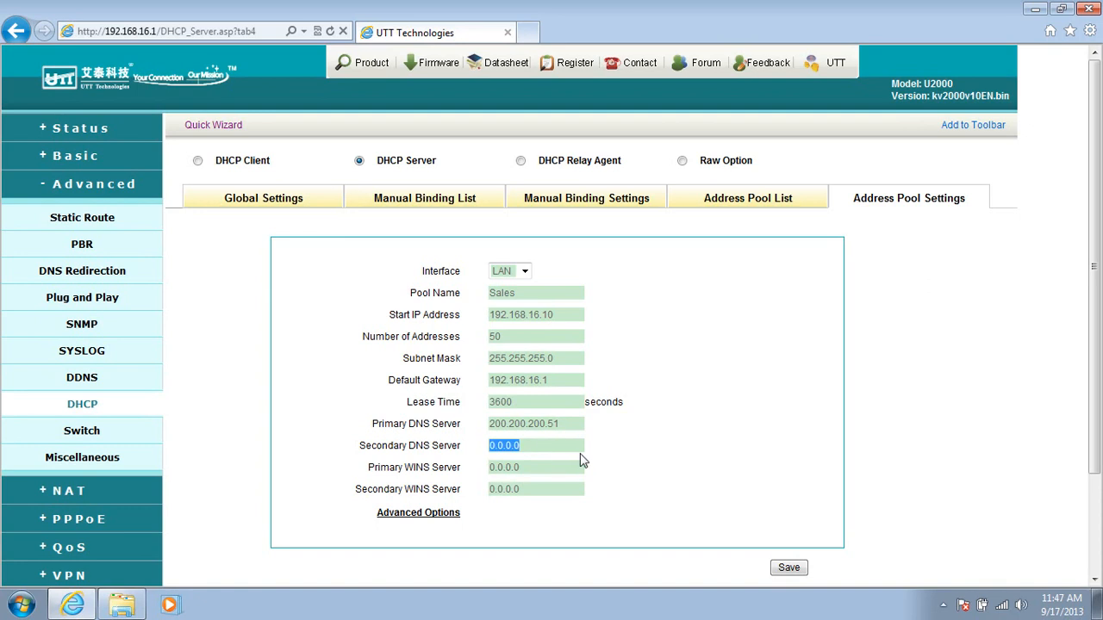
pyautogui.write('8.8.8.8')
pyautogui.scroll(-2, 625, 463)
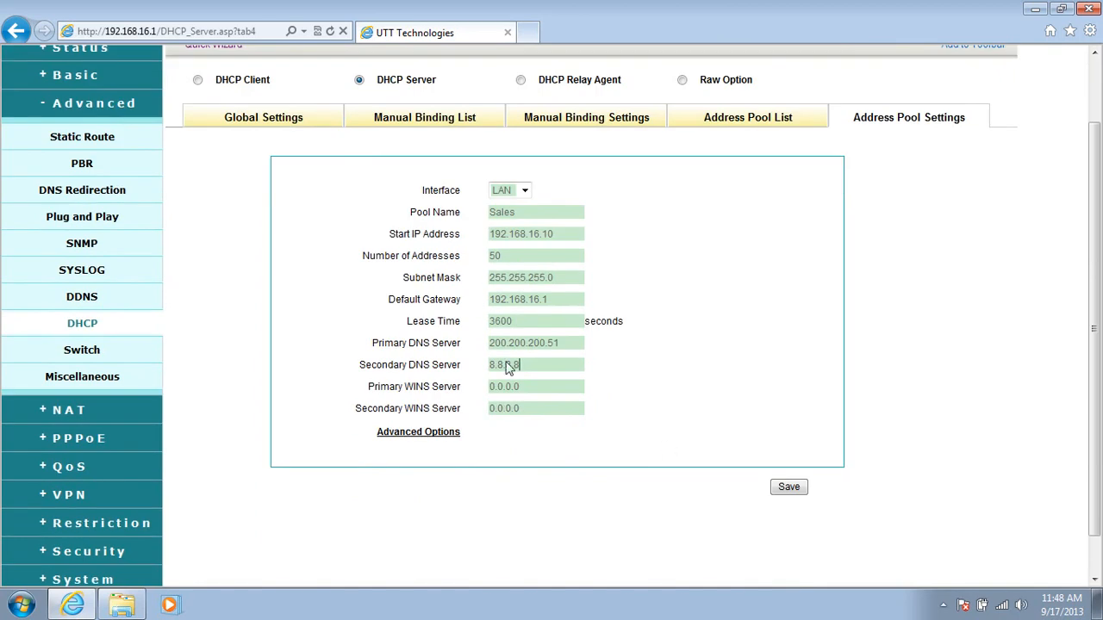
pyautogui.click(786, 487)
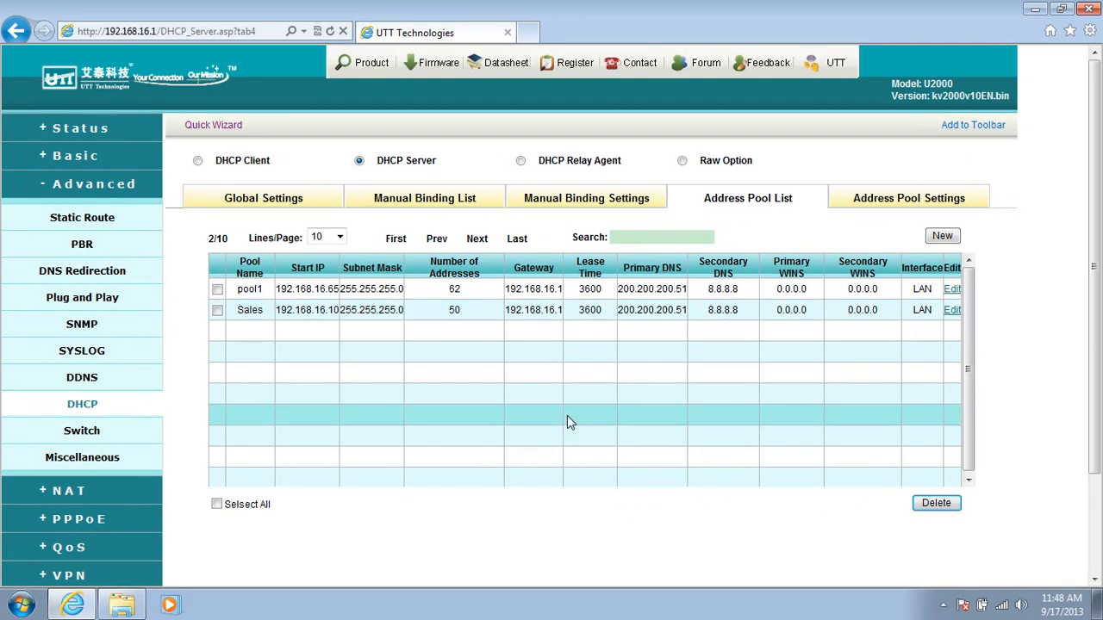
pyautogui.click(217, 310)
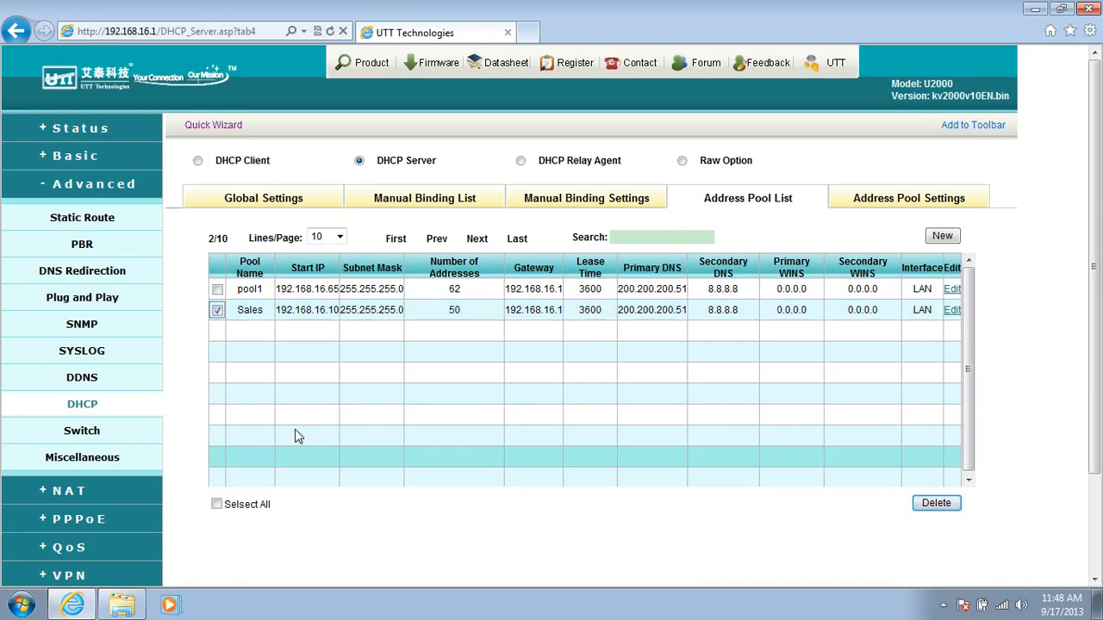
pyautogui.click(217, 310)
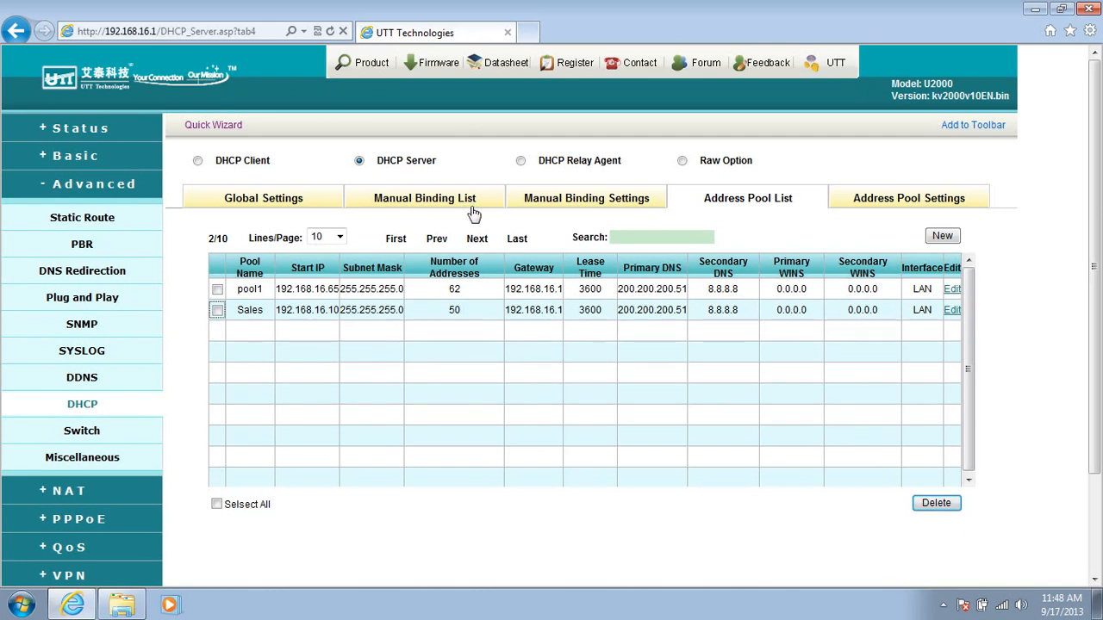
# Step: Start a manual DHCP binding from the ARP table entry 192.168.16.66 and replace its user name with the user's first name
pyautogui.click(620, 205)
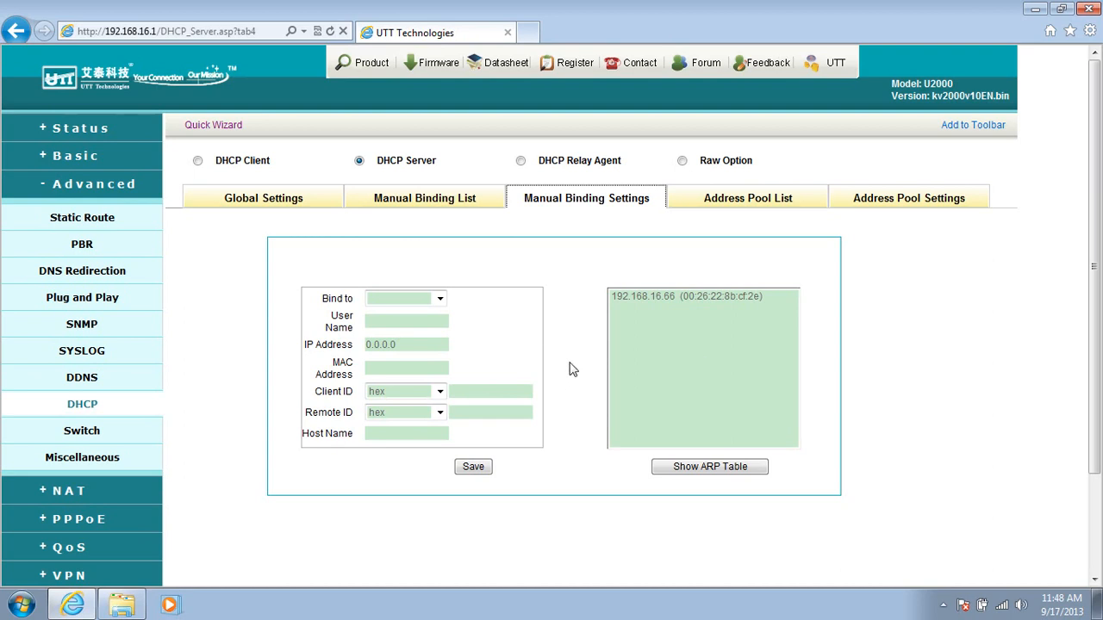
pyautogui.click(705, 470)
pyautogui.click(681, 296)
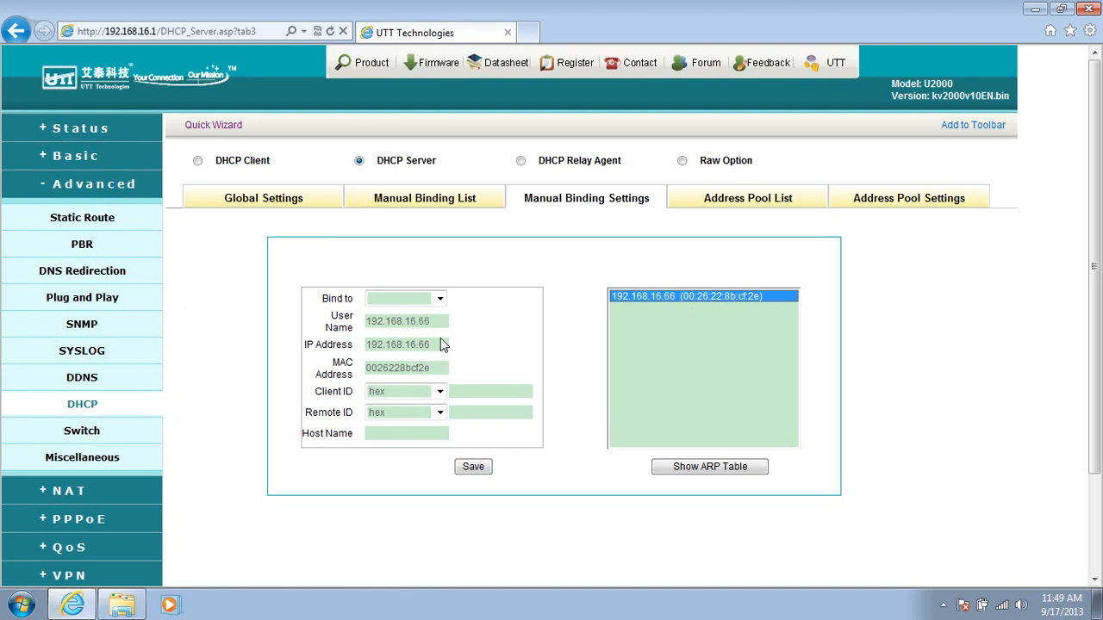
pyautogui.moveTo(441, 324); pyautogui.dragTo(364, 325)
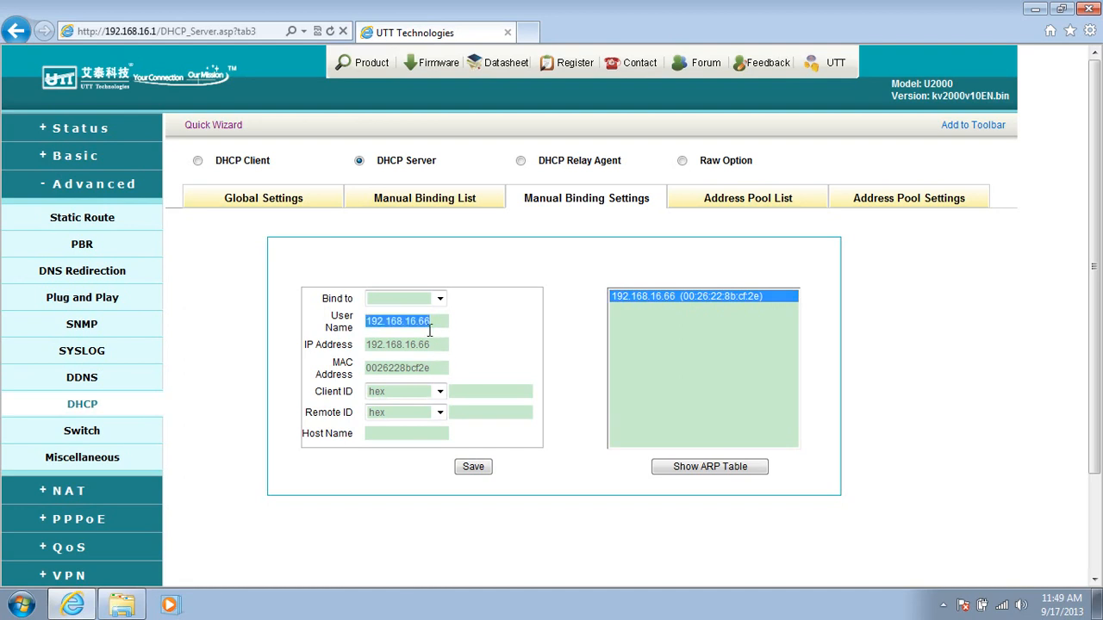
pyautogui.write('Henry')
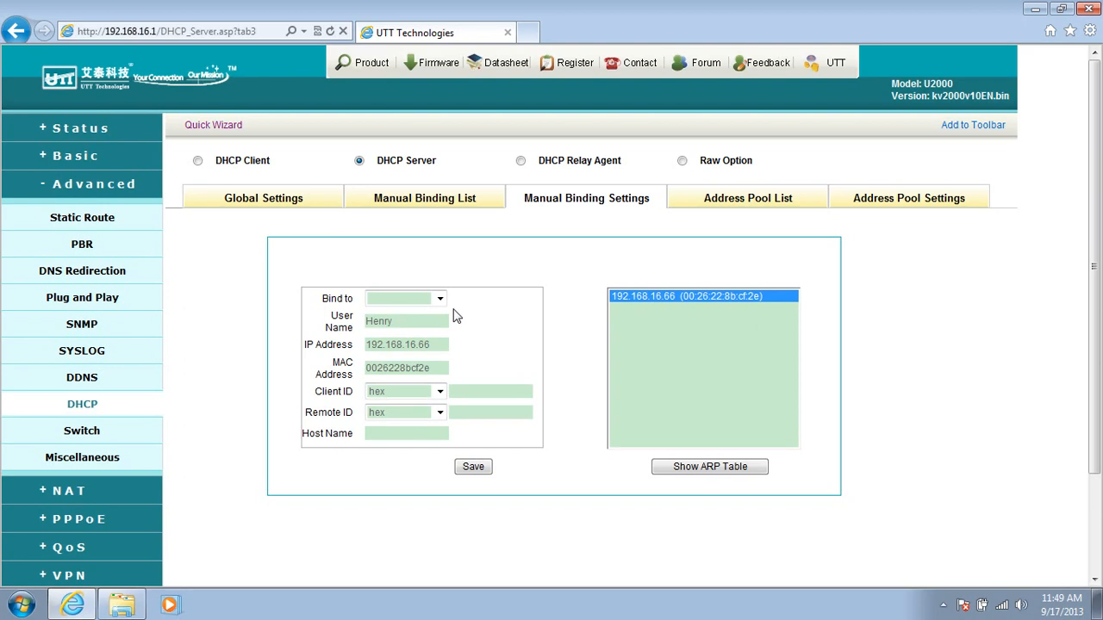
# Step: Bind the entry to pool1, enter the user's first name as host name, and save the manual binding
pyautogui.click(440, 298)
pyautogui.click(392, 316)
pyautogui.click(404, 437)
pyautogui.write('Henry')
pyautogui.click(480, 468)
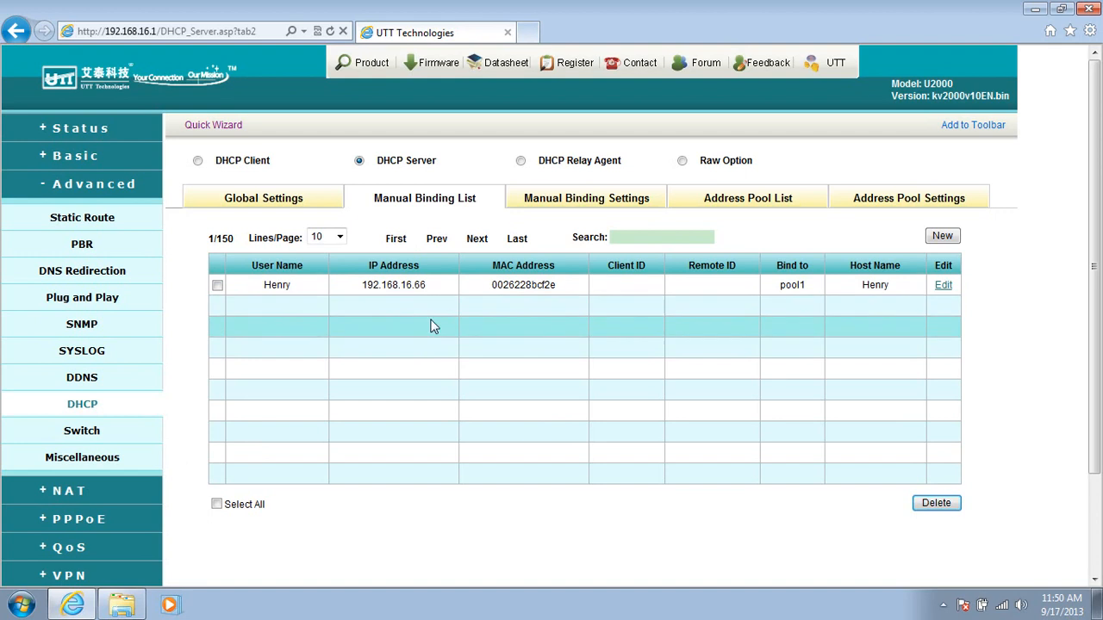
# Step: Enable DHCP Auto Binding in the basic DHCP & DNS settings, save it, and recheck the DHCP server and auto binding pages
pyautogui.click(131, 186)
pyautogui.click(115, 158)
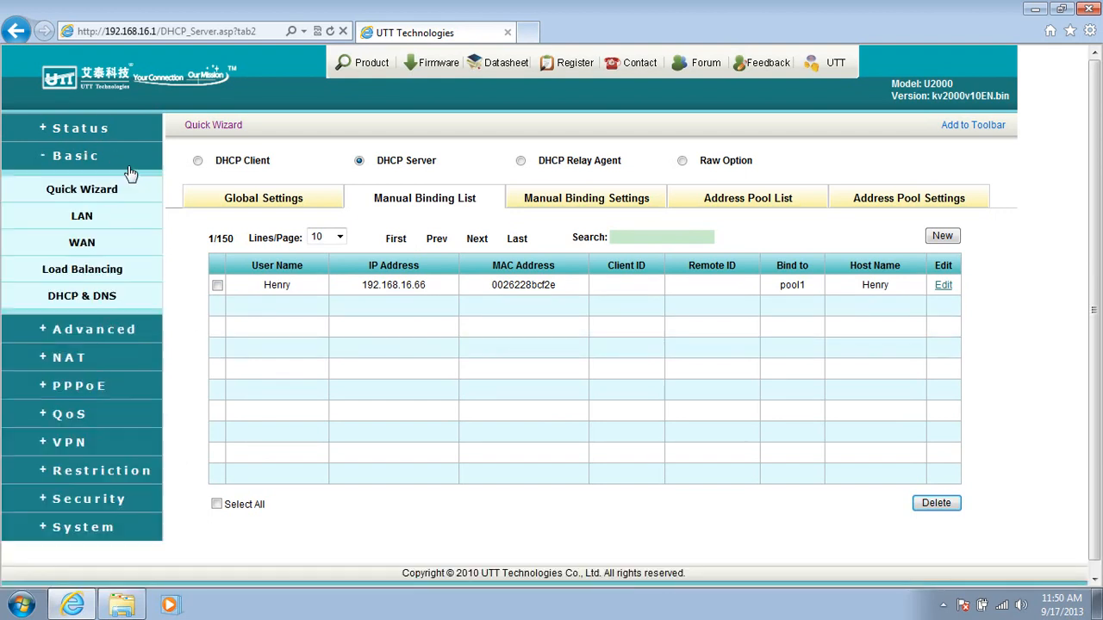
pyautogui.click(112, 300)
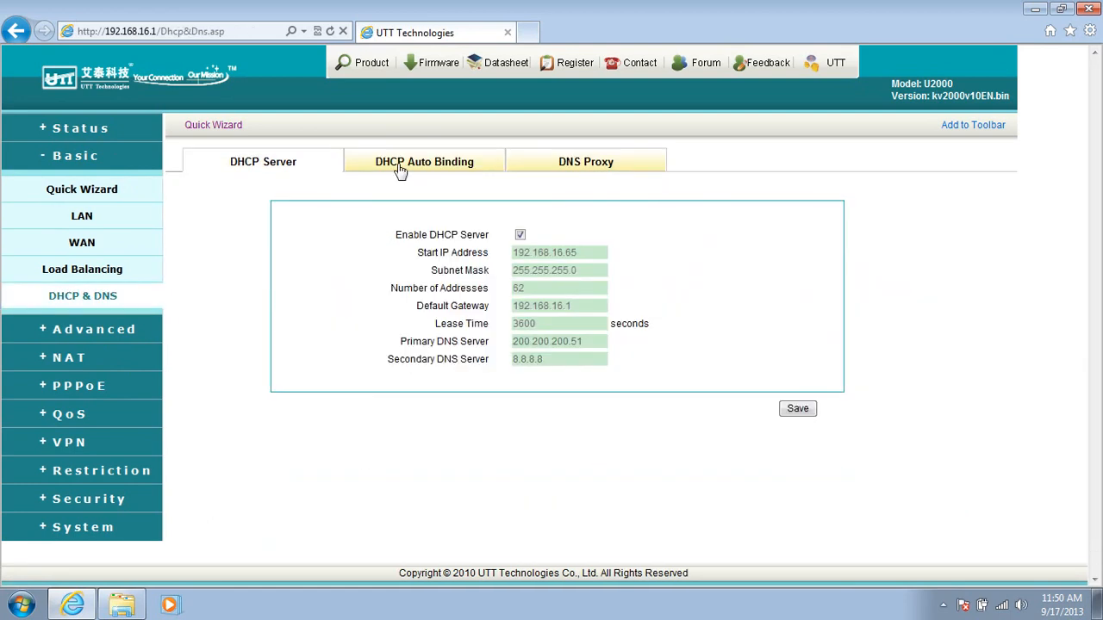
pyautogui.click(439, 168)
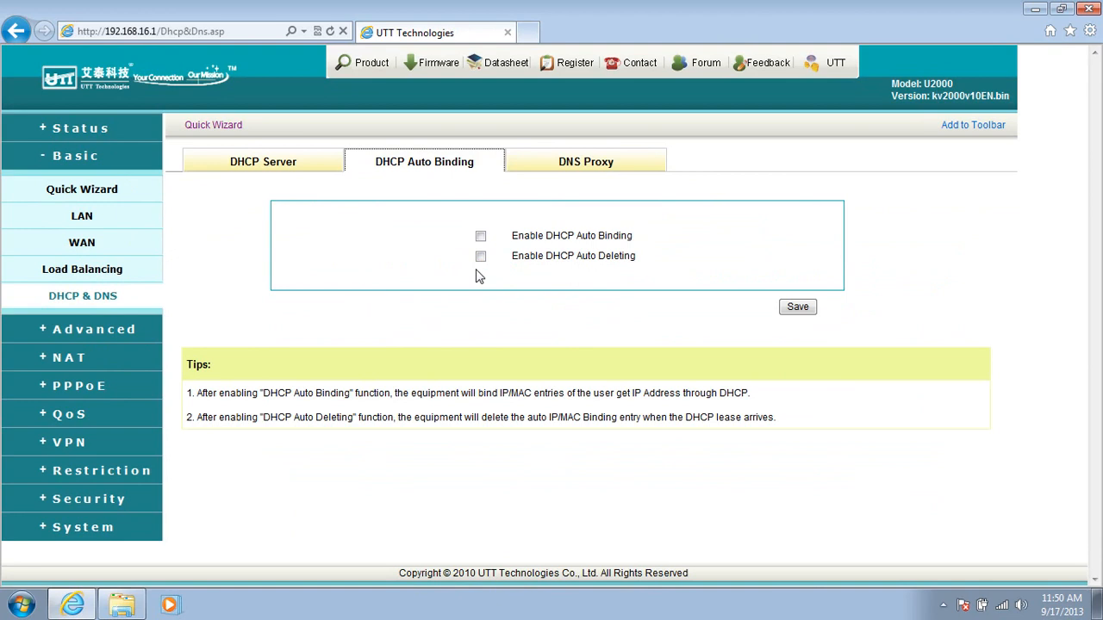
pyautogui.click(480, 237)
pyautogui.click(798, 308)
pyautogui.click(290, 173)
pyautogui.click(446, 164)
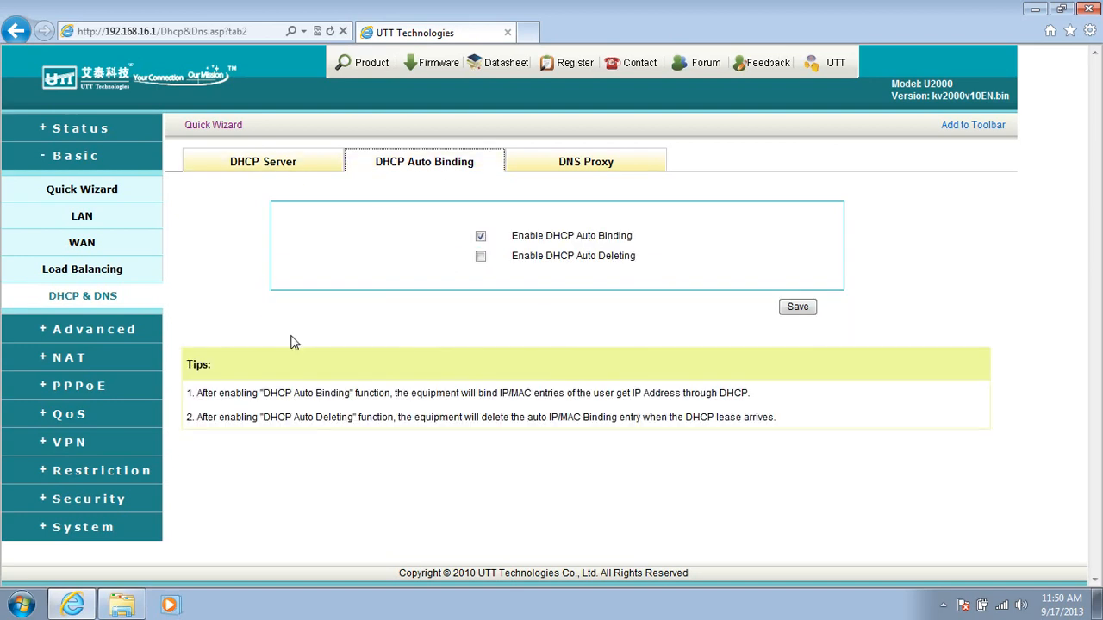